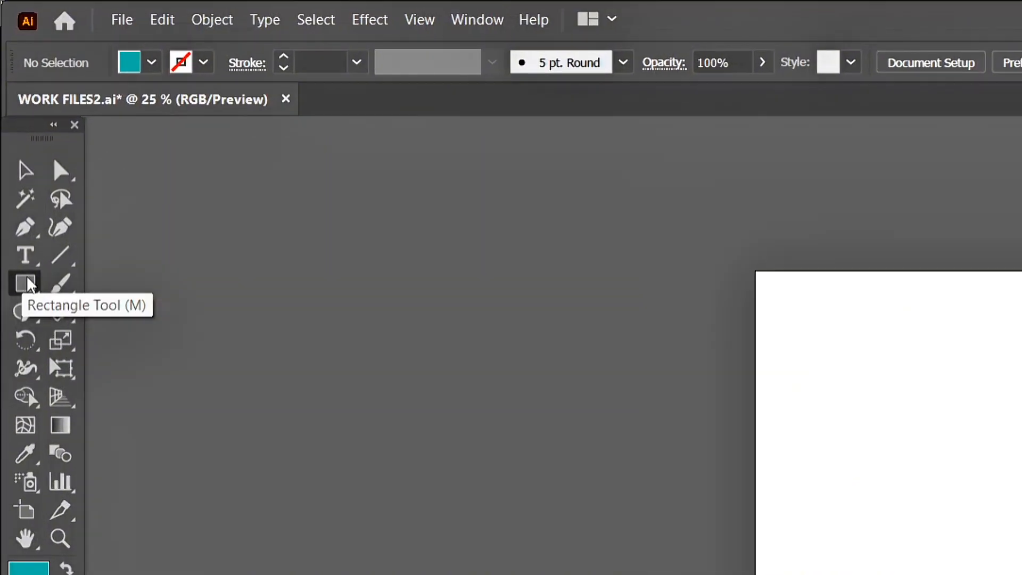
# Step: Draw a wide rectangle and a smaller square side by side near the artboard's upper edge with the Rectangle tool
pyautogui.click(27, 285)
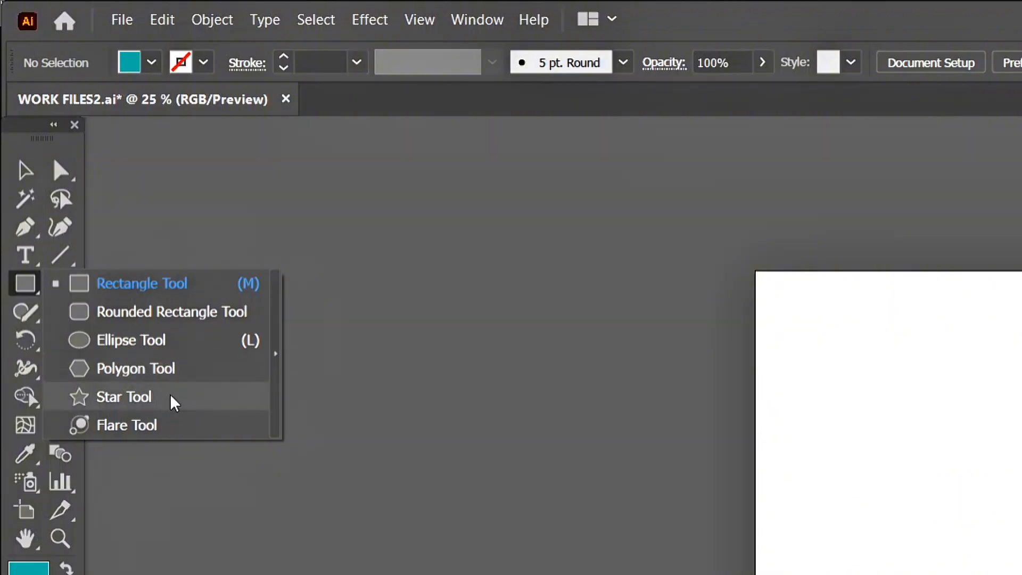
pyautogui.click(85, 285)
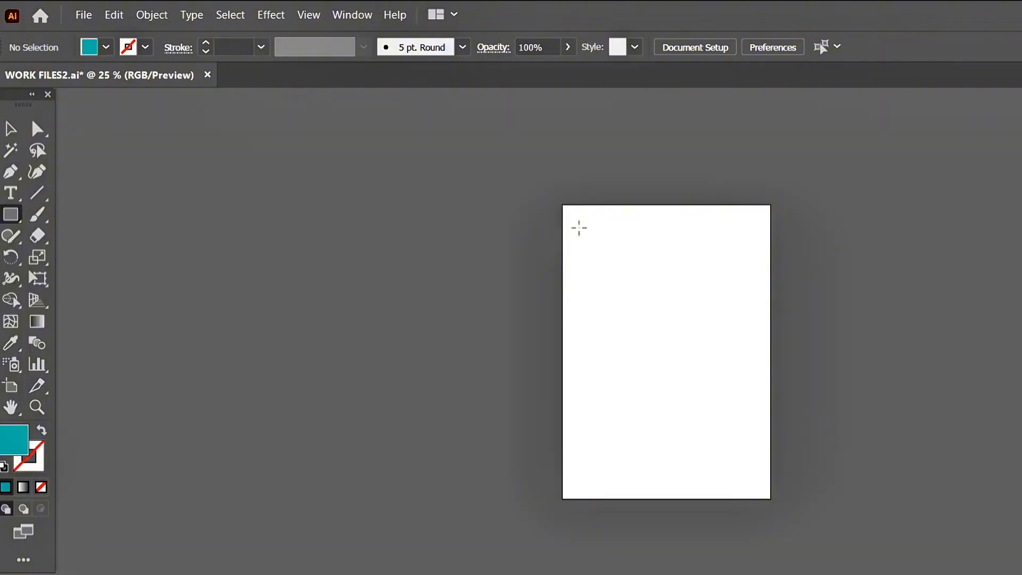
pyautogui.moveTo(580, 228); pyautogui.dragTo(650, 267)
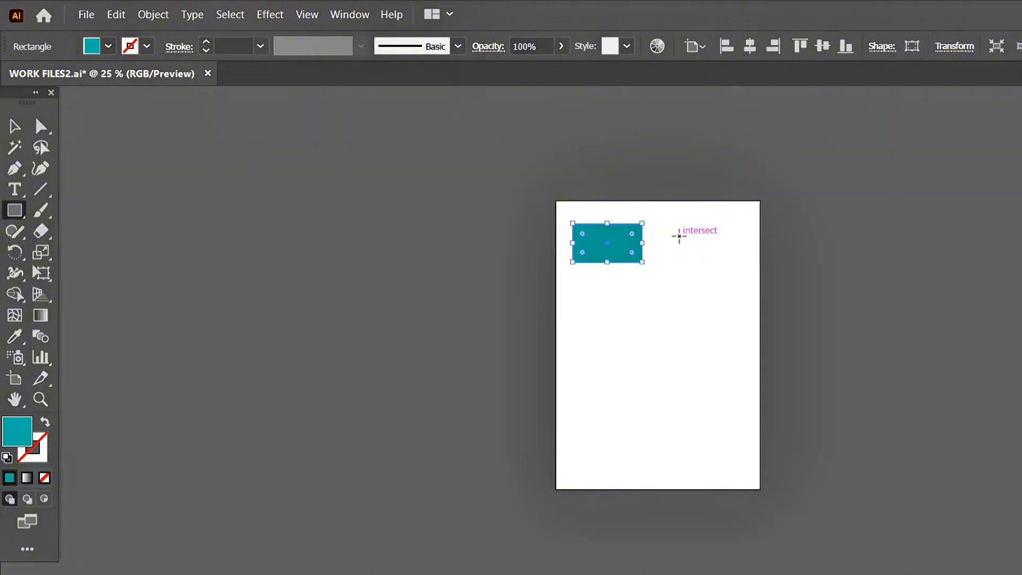
pyautogui.moveTo(680, 236); pyautogui.dragTo(718, 273)
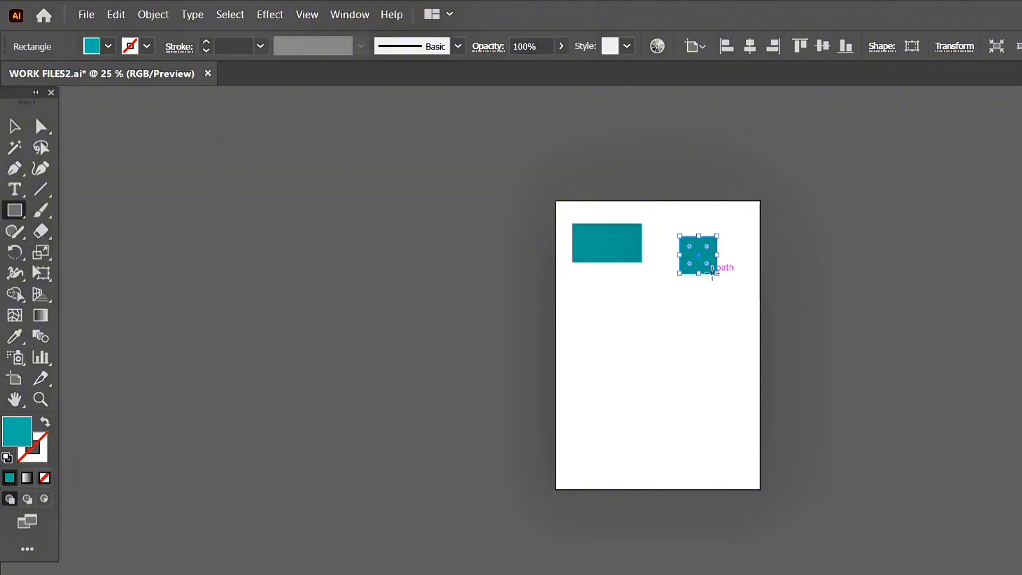
# Step: Move the square closer to the rectangle and enlarge both until they form an even row at the artboard's upper edge
pyautogui.click(14, 127)
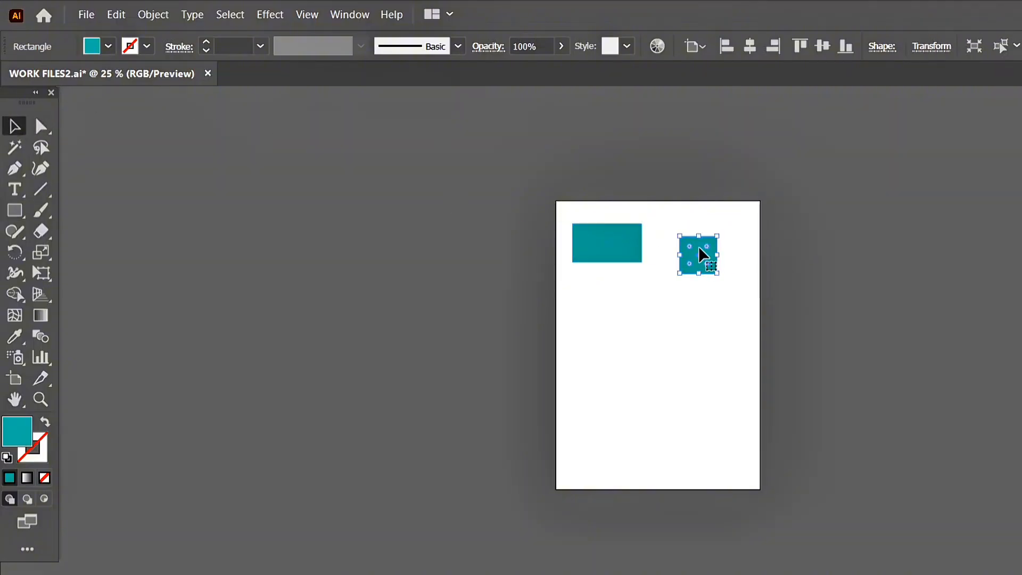
pyautogui.moveTo(698, 247); pyautogui.dragTo(653, 216)
pyautogui.click(638, 228)
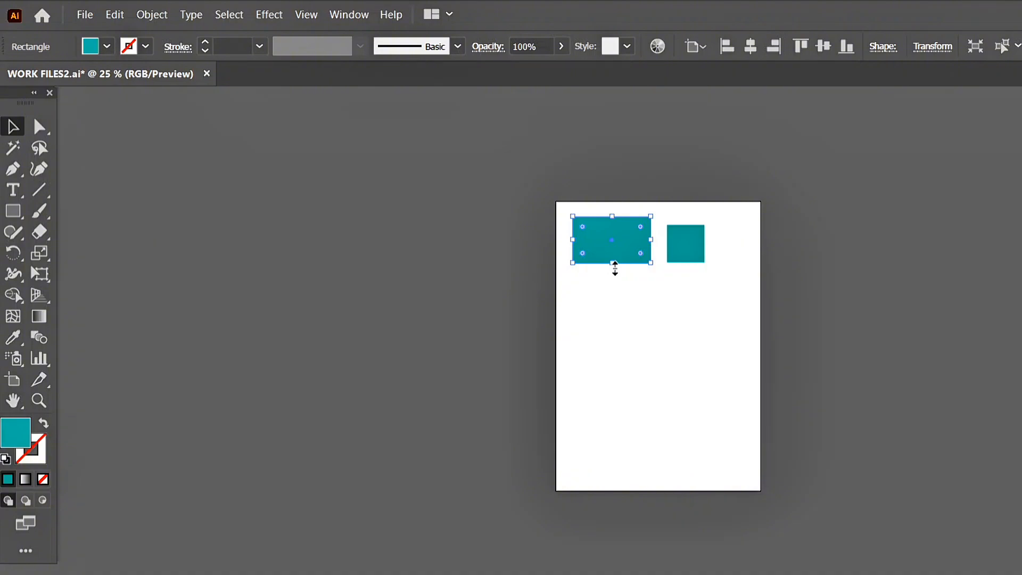
pyautogui.moveTo(615, 268); pyautogui.dragTo(613, 278)
pyautogui.click(697, 255)
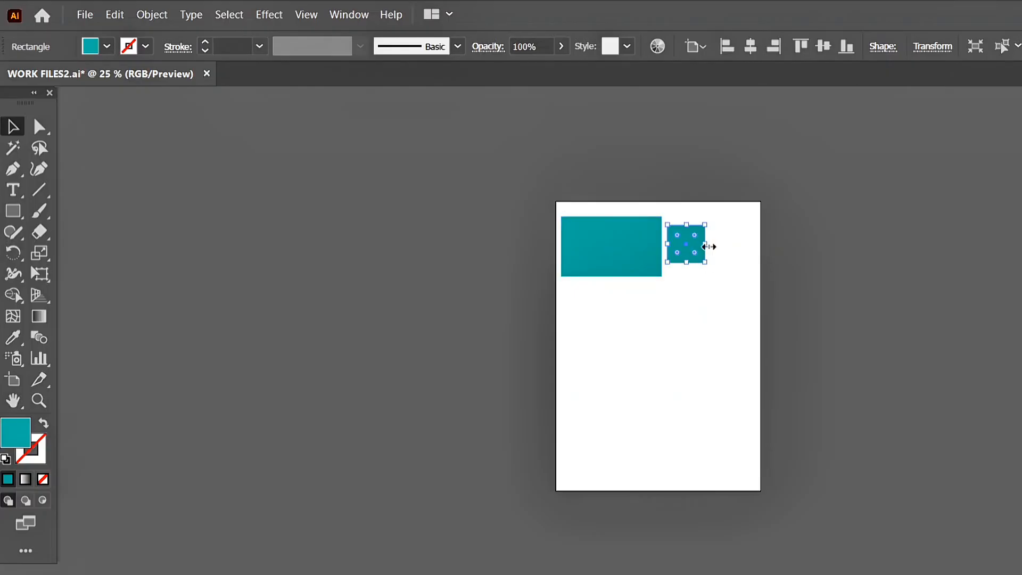
pyautogui.moveTo(709, 247); pyautogui.dragTo(725, 255)
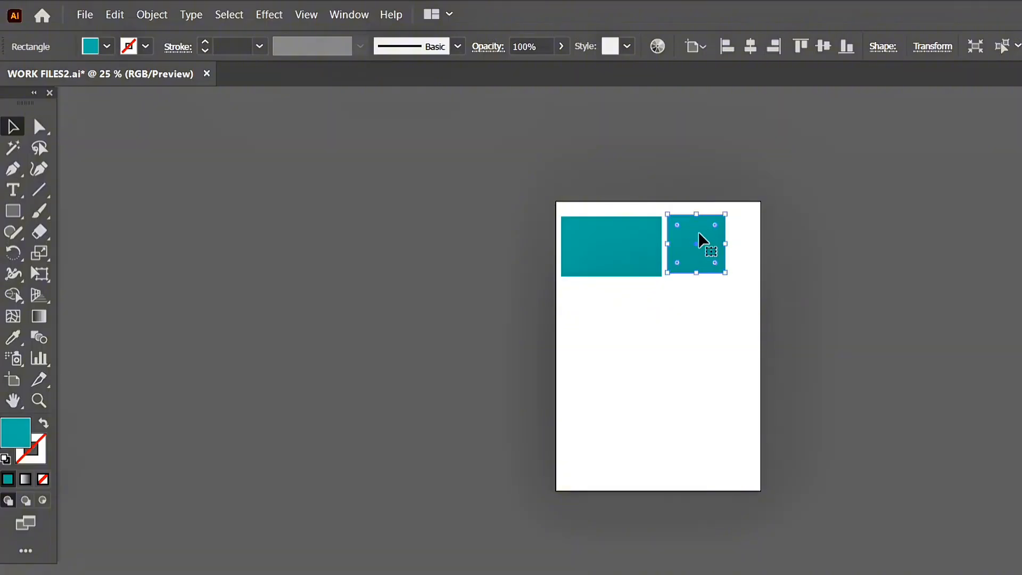
pyautogui.click(352, 154)
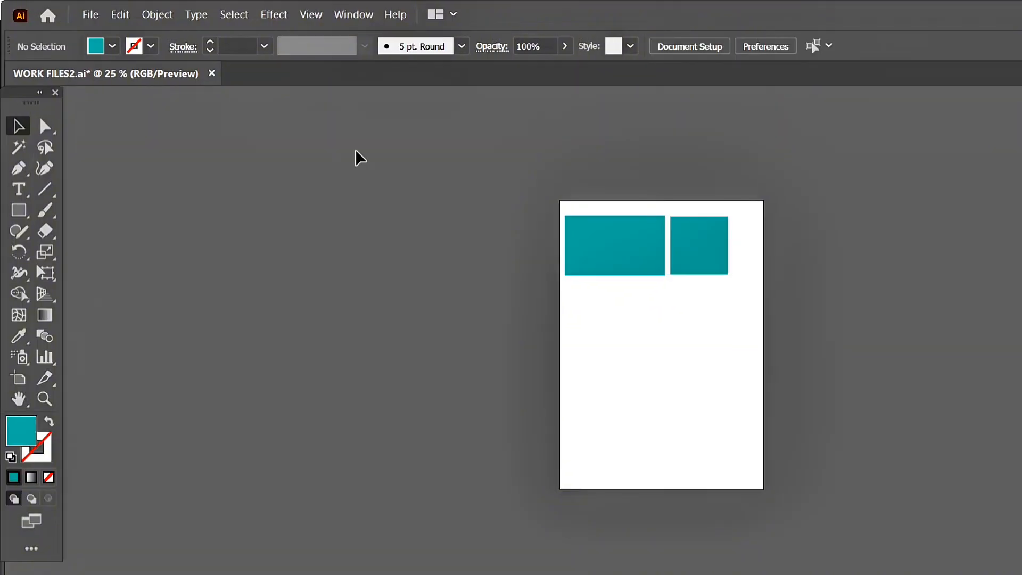
# Step: Draw an ellipse below the rectangle and a perfect circle beside it, beneath the square
pyautogui.click(19, 214)
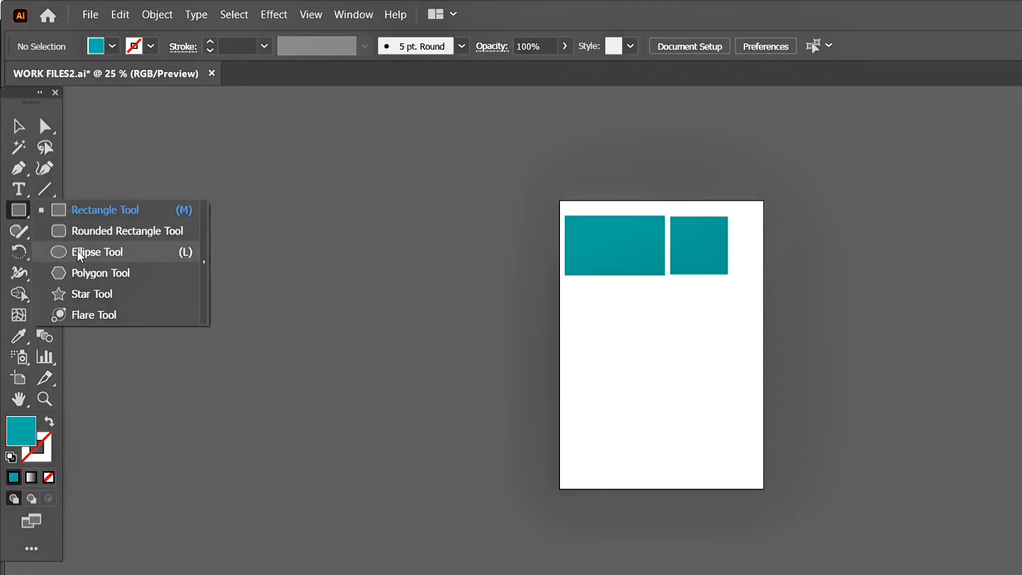
pyautogui.click(79, 254)
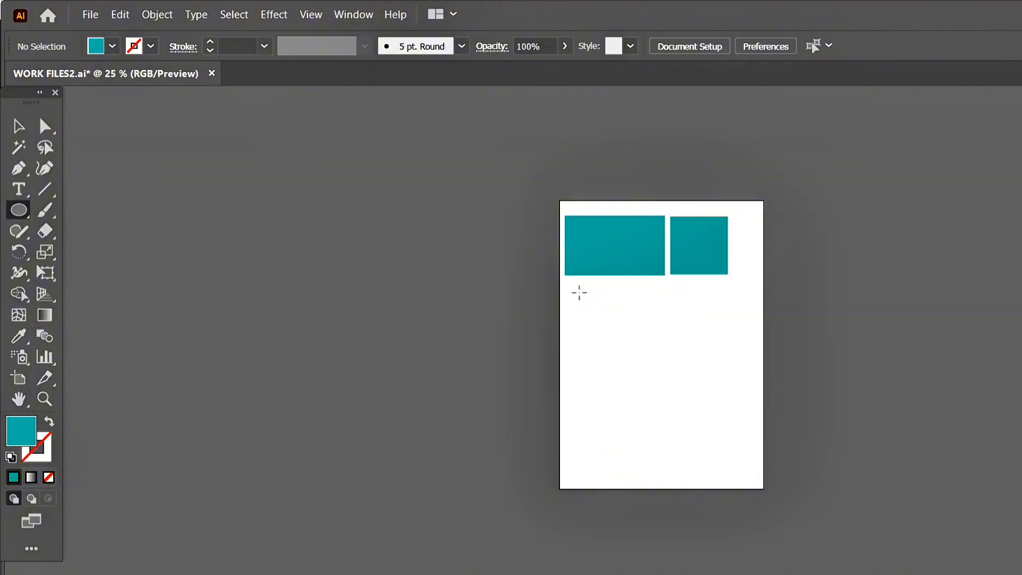
pyautogui.moveTo(579, 293); pyautogui.dragTo(654, 359)
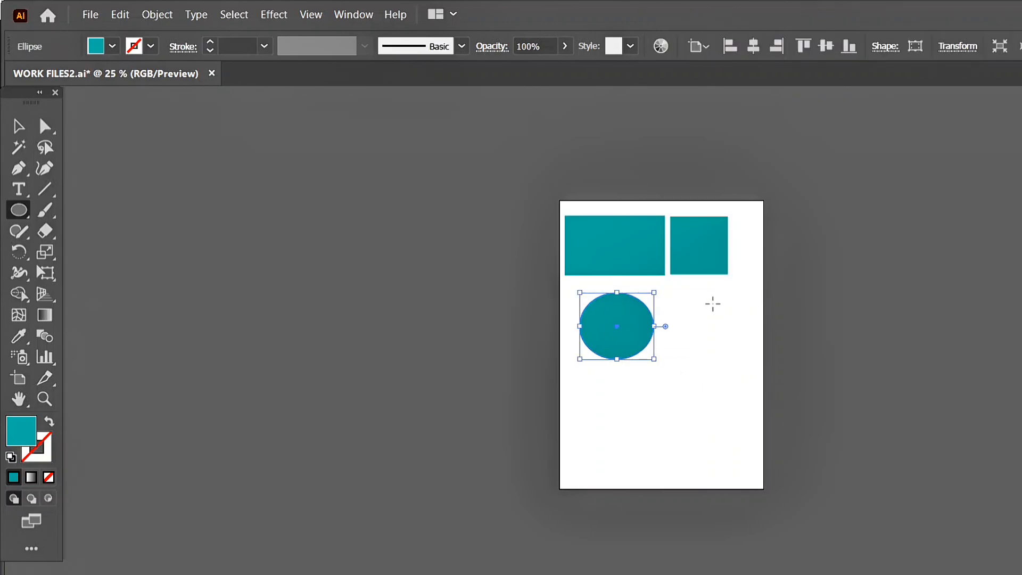
pyautogui.moveTo(713, 304); pyautogui.dragTo(695, 372)
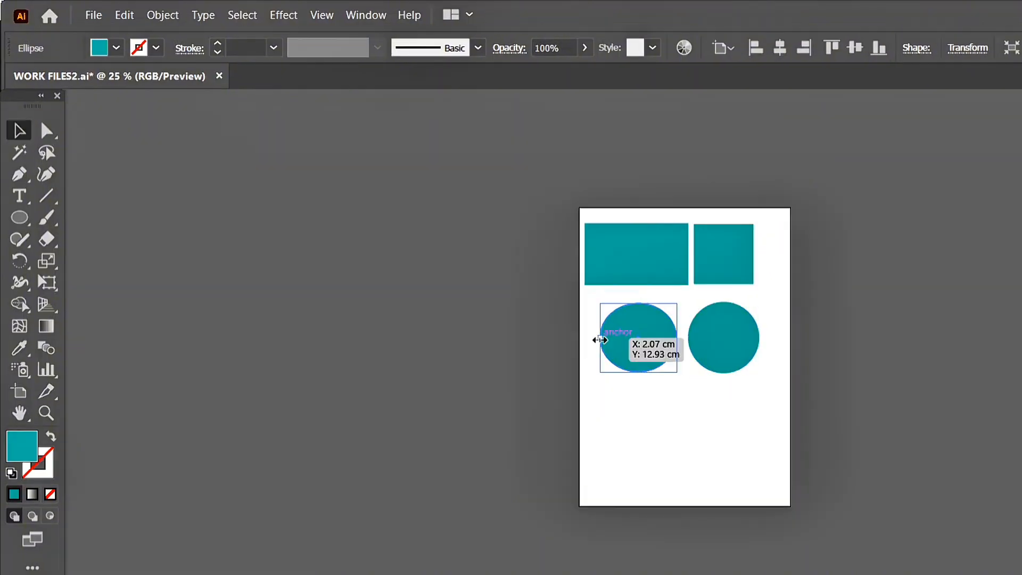
# Step: Enlarge the ellipse slightly in the second row and leave all shapes deselected
pyautogui.moveTo(578, 331)
pyautogui.mouseDown()
pyautogui.moveTo(569, 330)
pyautogui.moveTo(594, 342)
pyautogui.mouseUp()
pyautogui.click(726, 346)
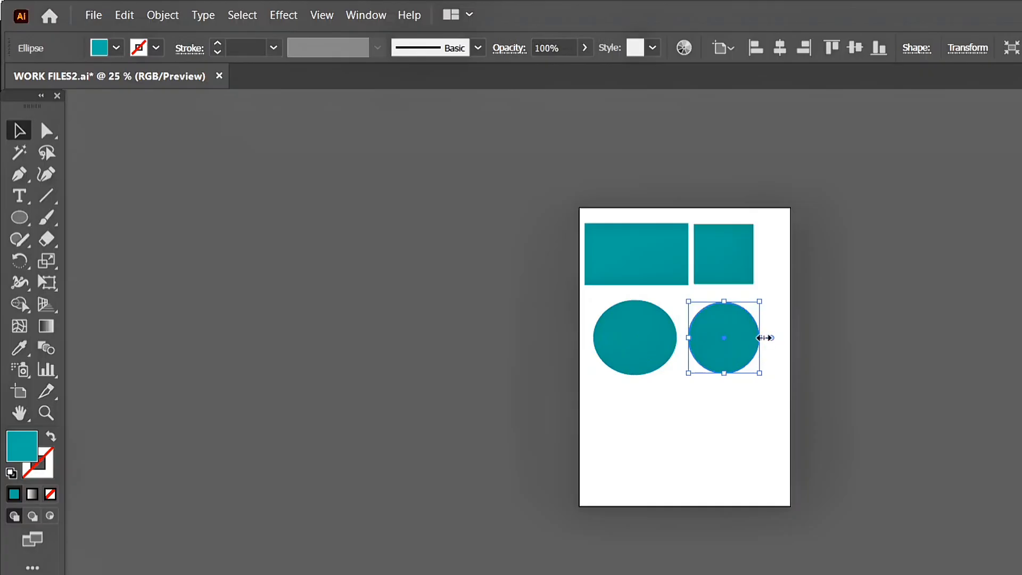
pyautogui.moveTo(761, 338)
pyautogui.mouseDown()
pyautogui.moveTo(779, 338)
pyautogui.moveTo(763, 337)
pyautogui.mouseUp()
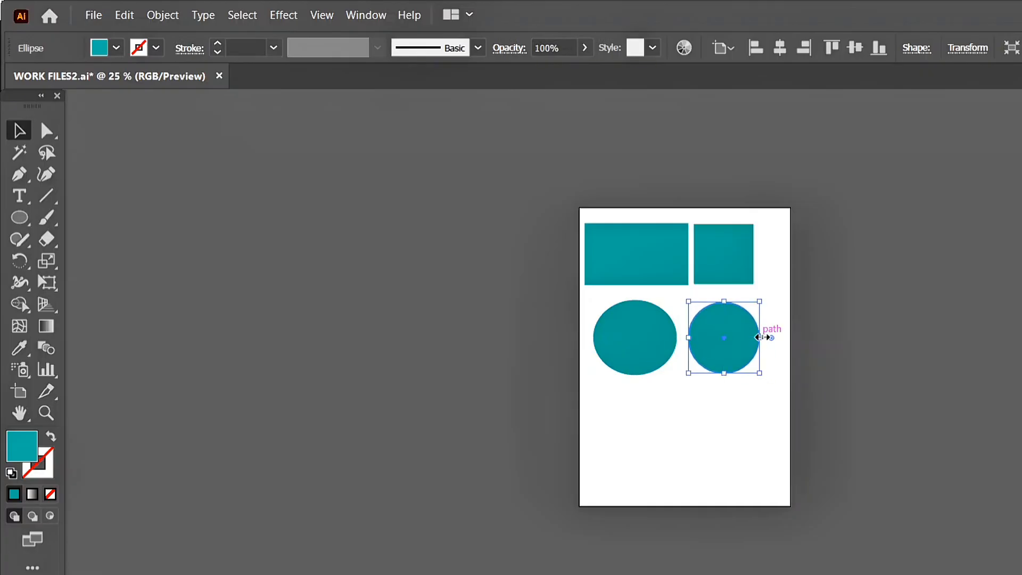
pyautogui.click(318, 188)
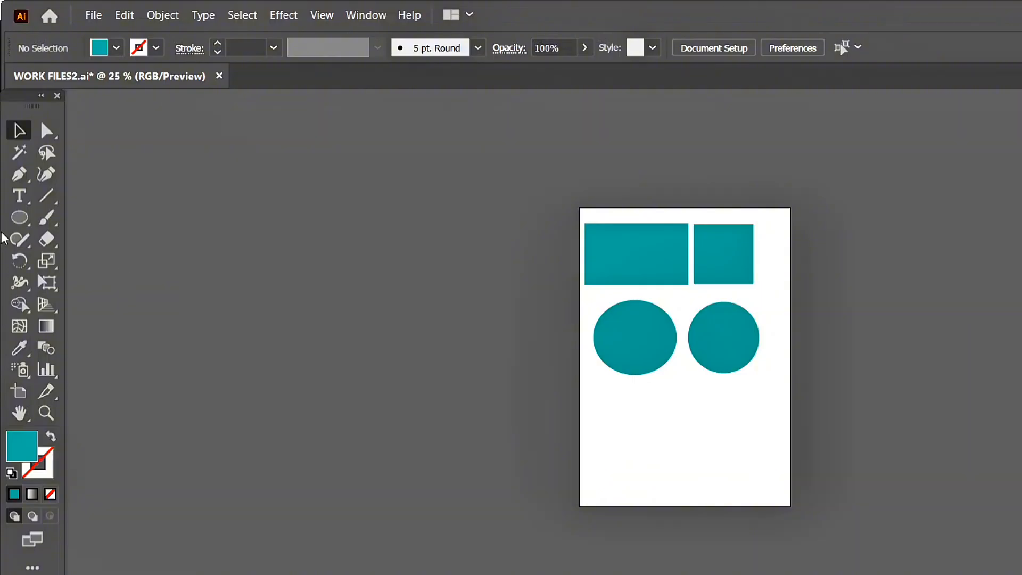
# Step: Draw a polygon reduced to three sides below the ellipse, and turn the triangle so that it points upward
pyautogui.moveTo(24, 217); pyautogui.dragTo(73, 280)
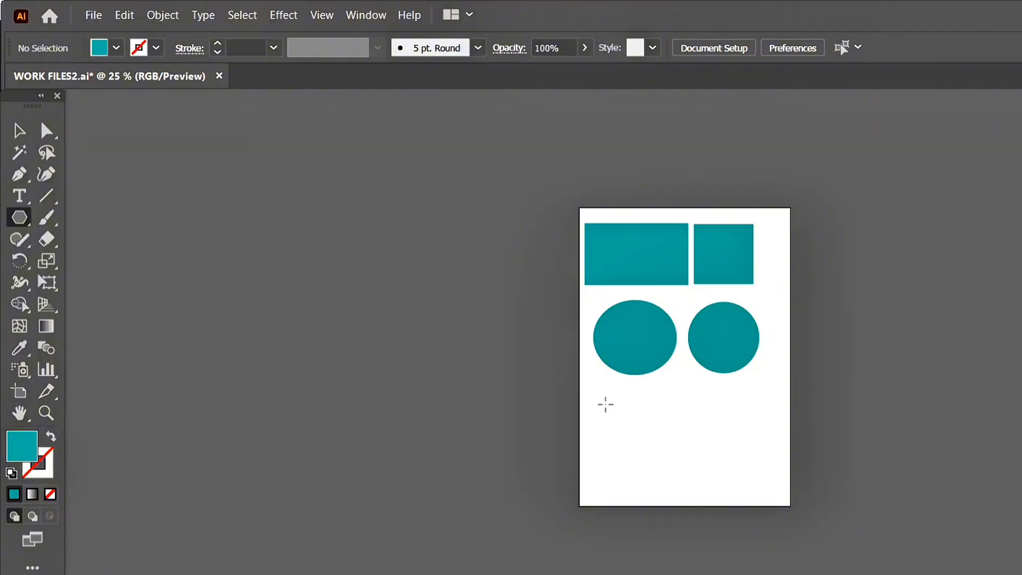
pyautogui.moveTo(604, 402); pyautogui.dragTo(615, 421)
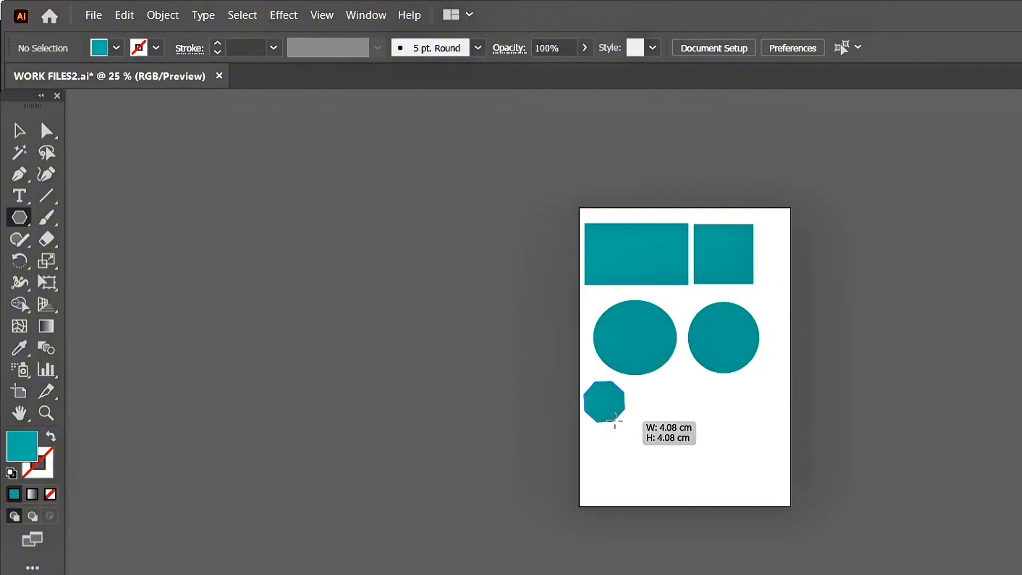
pyautogui.moveTo(615, 421); pyautogui.dragTo(616, 424)
pyautogui.press('Down')
pyautogui.press('Down')
pyautogui.press('Down')
pyautogui.press('Down')
pyautogui.press('Down')
pyautogui.press('v')
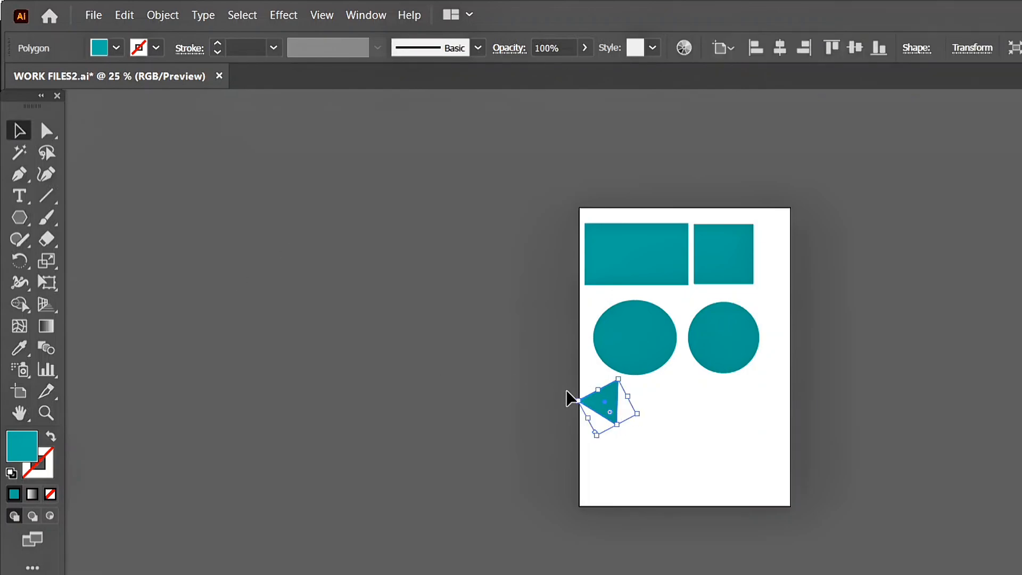
pyautogui.moveTo(569, 397); pyautogui.dragTo(626, 417)
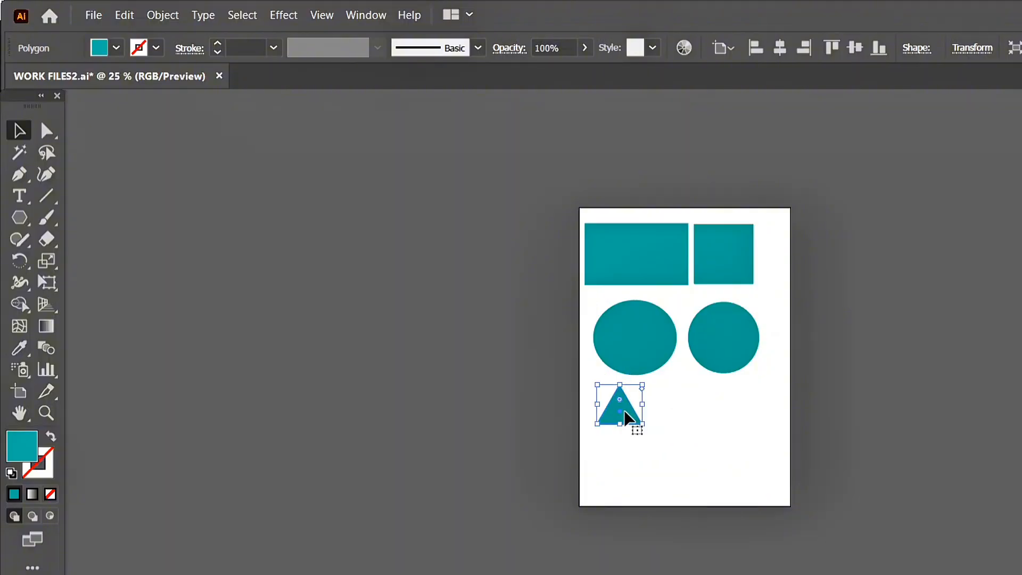
# Step: Draw a six-sided polygon beside the triangle and move it slightly down into the same row
pyautogui.click(20, 217)
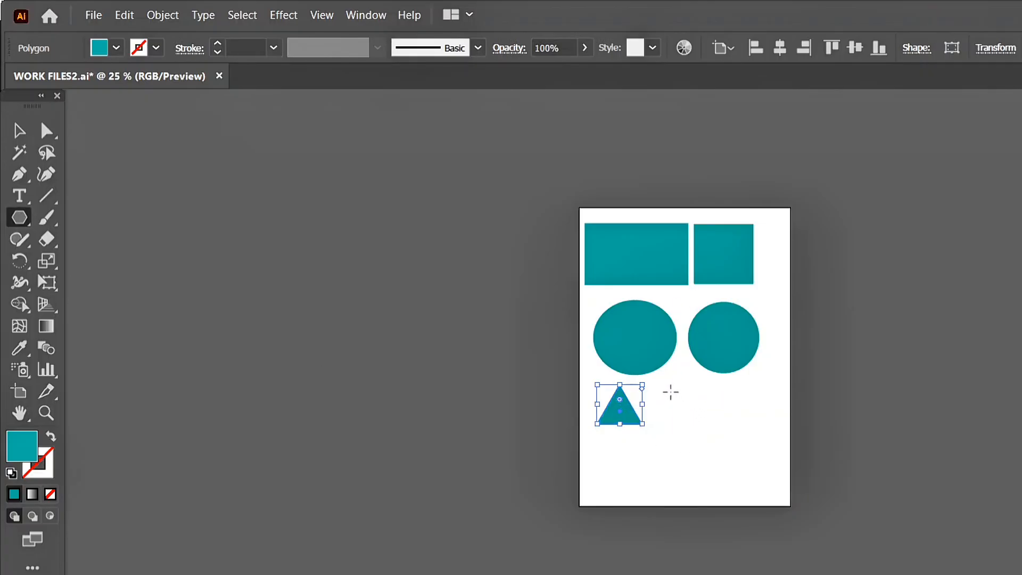
pyautogui.moveTo(671, 393); pyautogui.dragTo(678, 418)
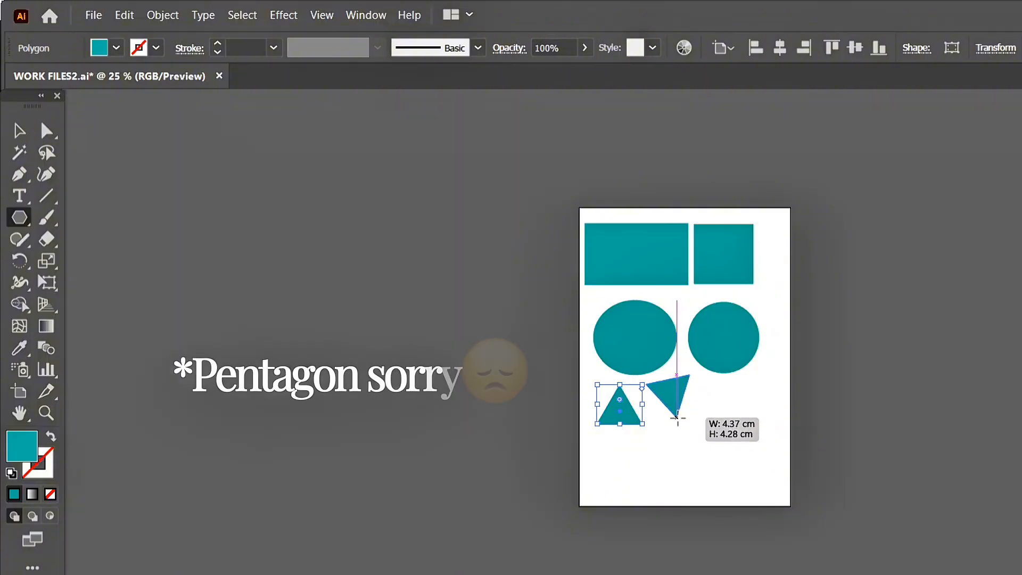
pyautogui.press('Up')
pyautogui.moveTo(677, 418); pyautogui.dragTo(678, 418)
pyautogui.press('Up')
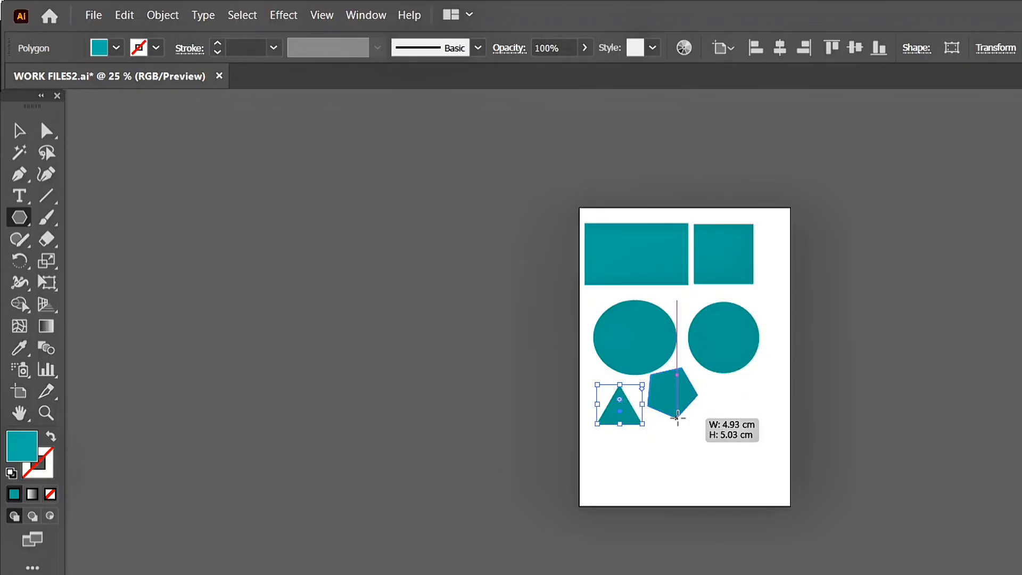
pyautogui.press('Up')
pyautogui.moveTo(678, 418); pyautogui.dragTo(678, 418)
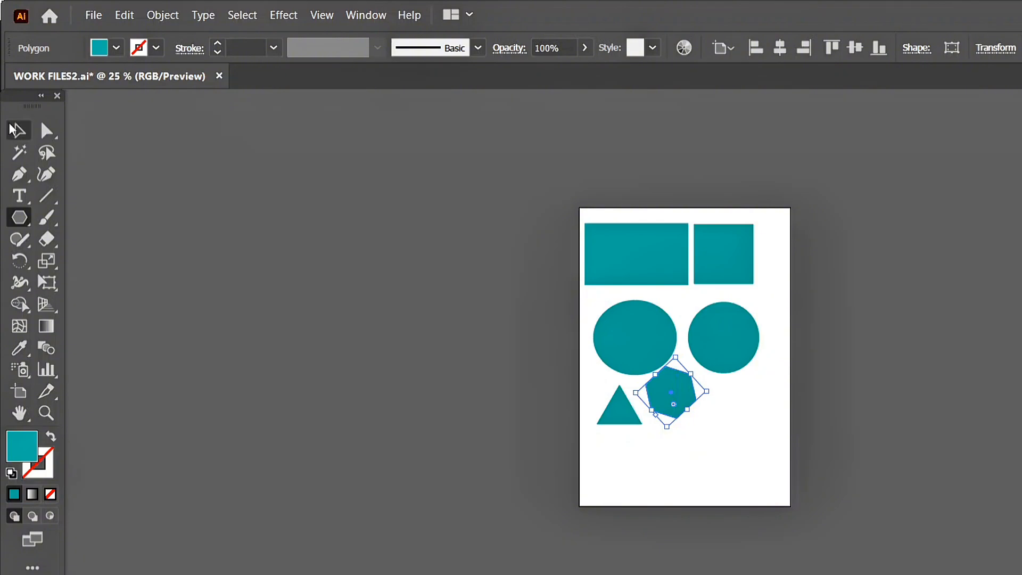
pyautogui.click(13, 130)
pyautogui.moveTo(673, 387); pyautogui.dragTo(680, 402)
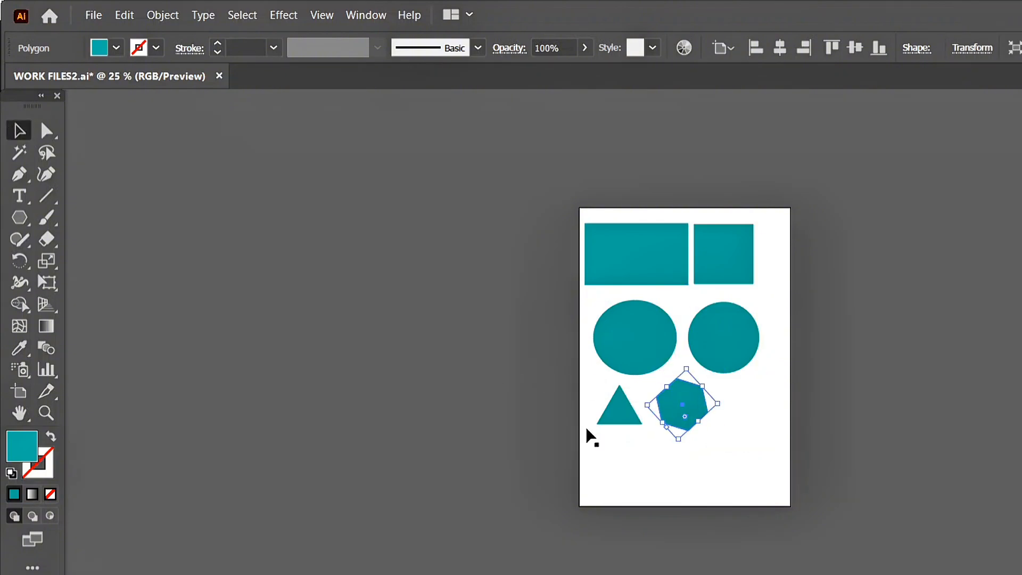
# Step: Draw a nearly round, many-sided polygon beside the hexagon, place it in the same row and deselect it
pyautogui.click(24, 217)
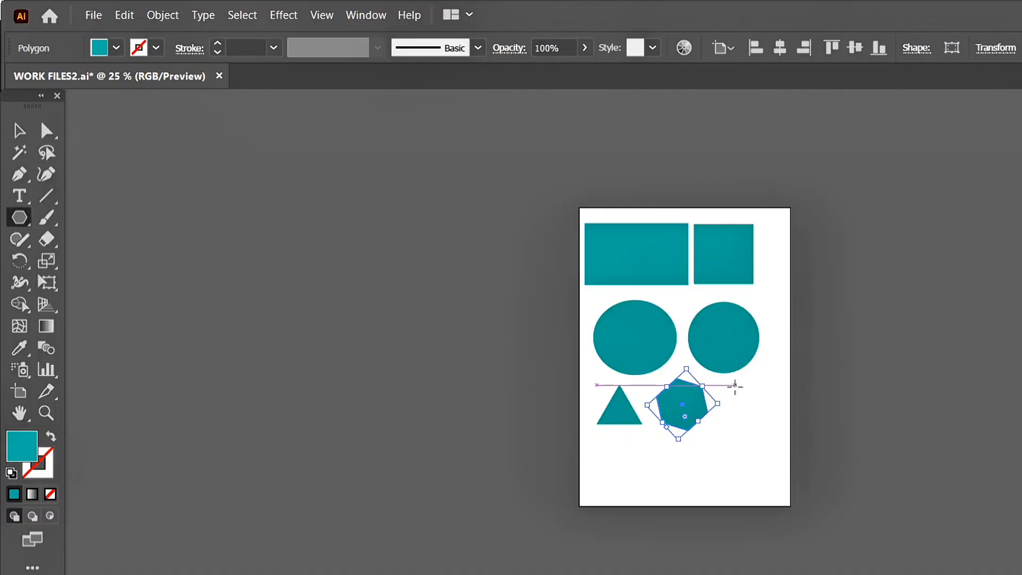
pyautogui.moveTo(736, 386); pyautogui.dragTo(747, 409)
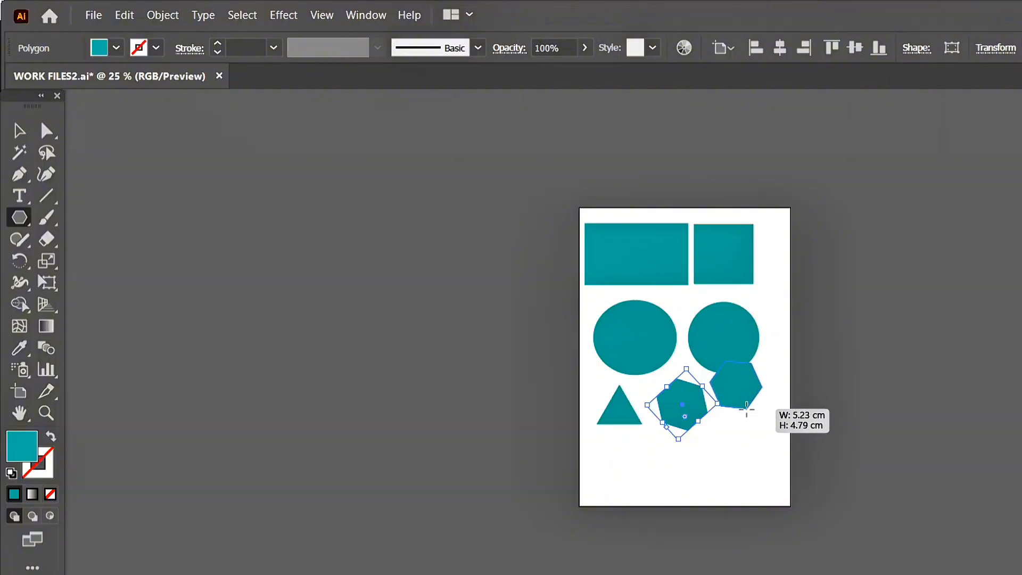
pyautogui.press('Up')
pyautogui.press('Up')
pyautogui.press('Up')
pyautogui.press('Up')
pyautogui.moveTo(747, 409); pyautogui.dragTo(749, 404)
pyautogui.press('Up')
pyautogui.click(19, 131)
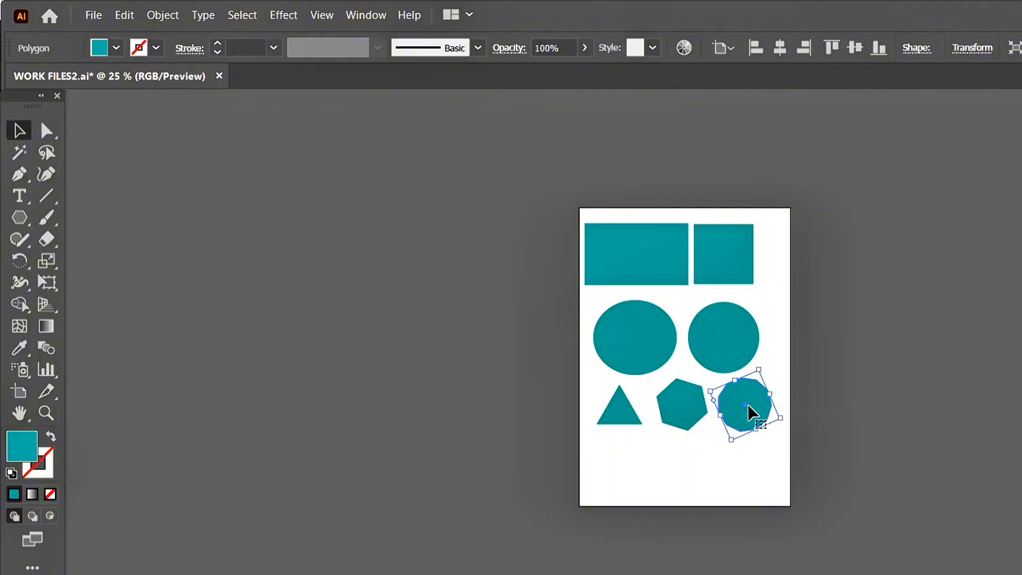
pyautogui.click(165, 206)
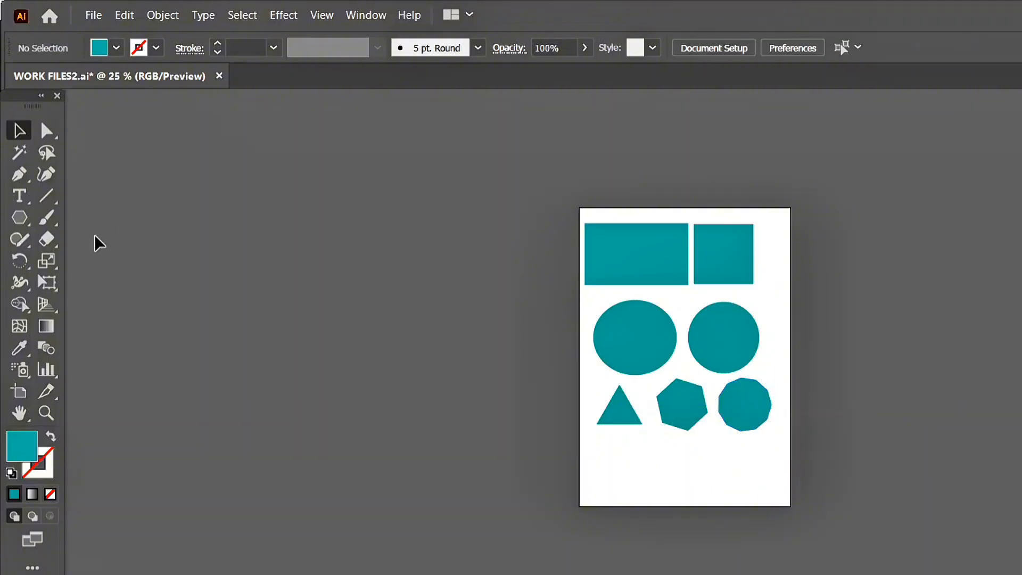
# Step: Try drawing a small four-pointed star about 1.9 cm across below the triangle with the Star tool
pyautogui.click(20, 218)
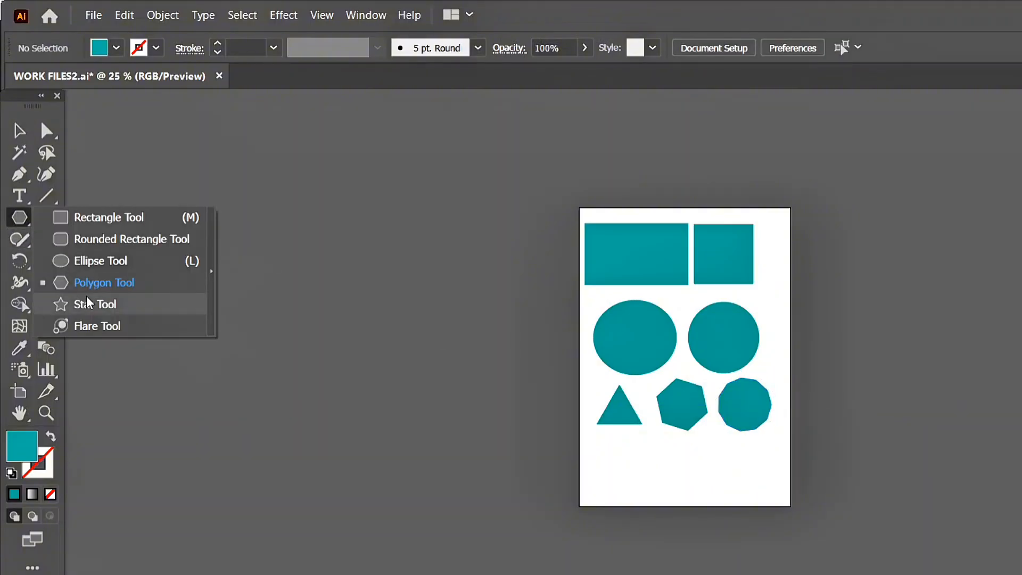
pyautogui.click(83, 304)
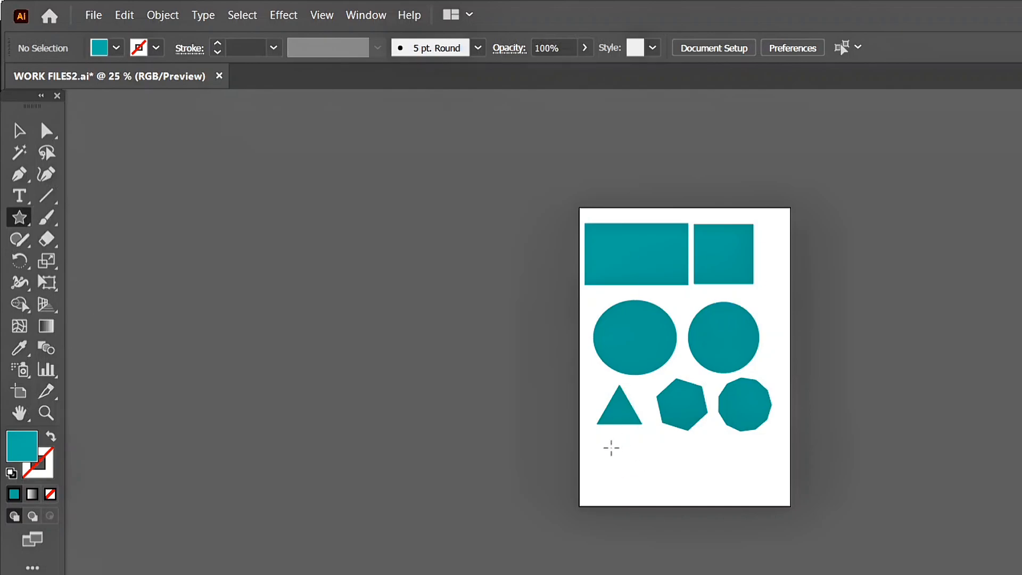
pyautogui.moveTo(611, 448); pyautogui.dragTo(619, 457)
pyautogui.press('Up')
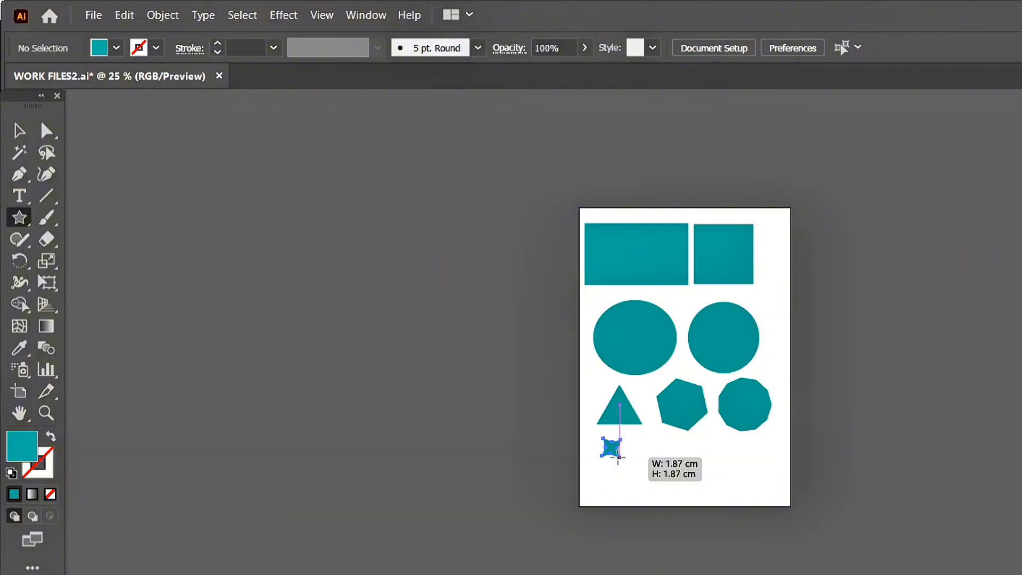
pyautogui.moveTo(618, 457); pyautogui.dragTo(619, 456)
pyautogui.press('v')
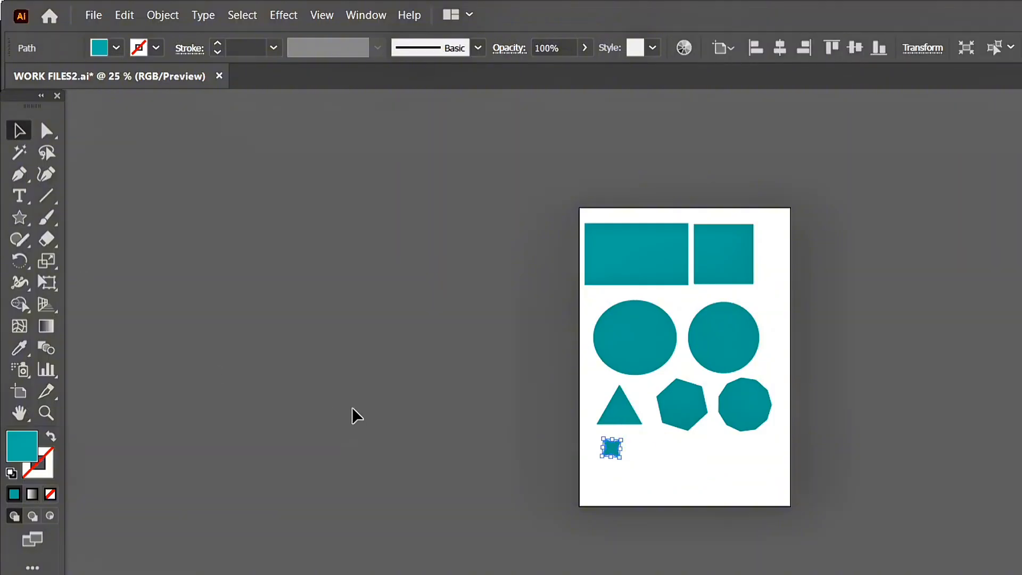
pyautogui.click(357, 415)
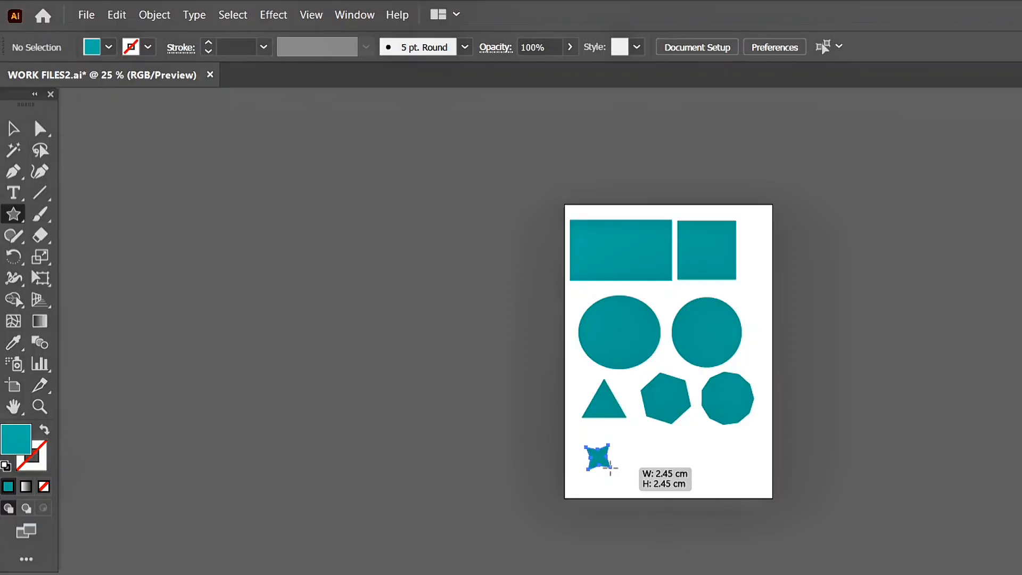
# Step: Draw a small star with more than four points below the triangle to start a fourth row
pyautogui.press('Up')
pyautogui.moveTo(611, 469); pyautogui.dragTo(709, 475)
pyautogui.press('Up')
pyautogui.press('Up')
pyautogui.press('Up')
pyautogui.press('v')
pyautogui.click(612, 470)
# Step: Draw a four-pointed star beside the first star in the bottom row
pyautogui.click(13, 214)
pyautogui.press('Down')
pyautogui.press('Down')
pyautogui.press('v')
pyautogui.click(710, 495)
# Step: Draw a larger starburst with many points at the end of the star row and deselect it
pyautogui.click(13, 214)
pyautogui.press('Up')
pyautogui.press('Up')
pyautogui.press('Up')
pyautogui.press('Up')
pyautogui.press('Up')
pyautogui.press('Up')
pyautogui.press('Up')
pyautogui.press('Up')
pyautogui.press('v')
pyautogui.click(271, 309)
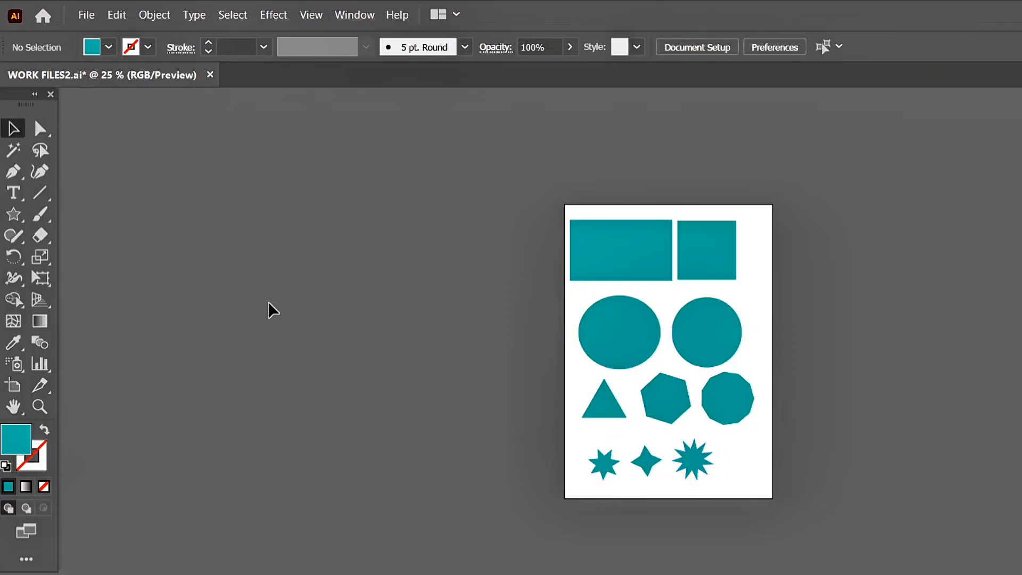